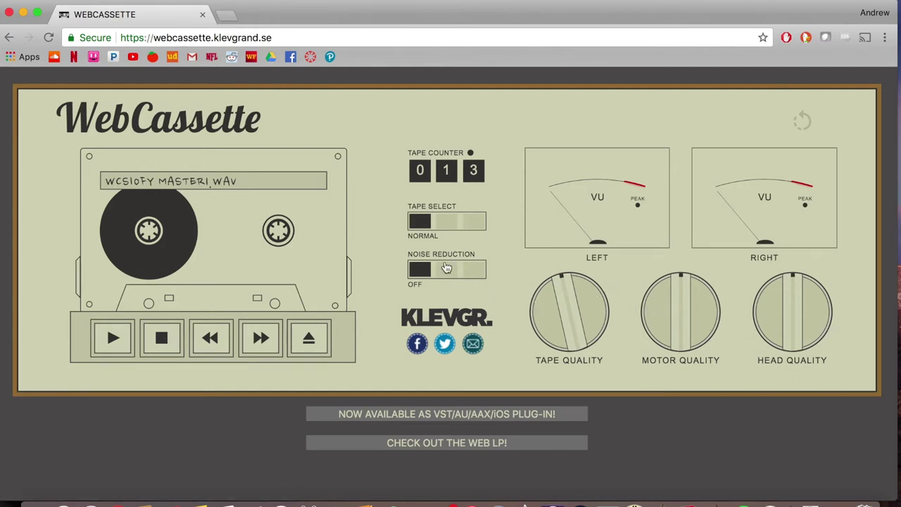
Play the master WAV through WebCassette's tape emulation at its default settings
click(103, 342)
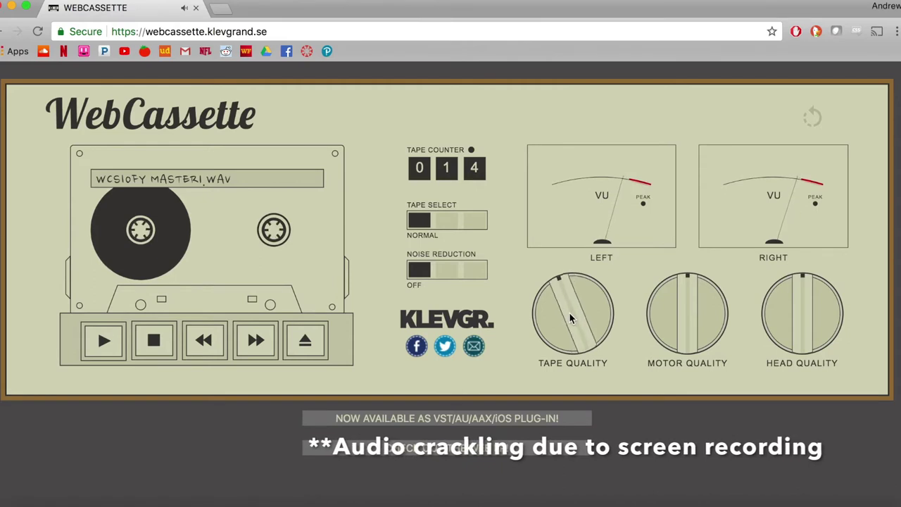
Lower the Tape Quality knob to hear the effect, then raise it back up
drag(572, 313, 561, 337)
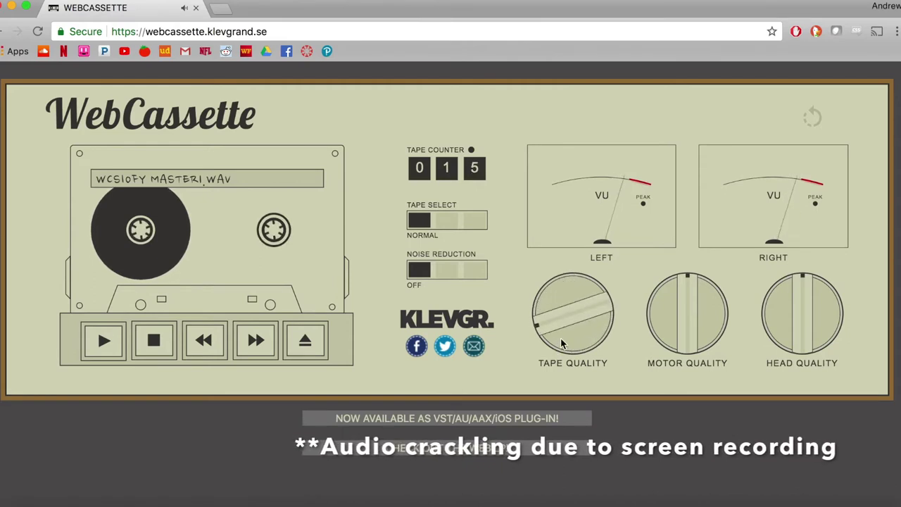
drag(564, 318, 564, 333)
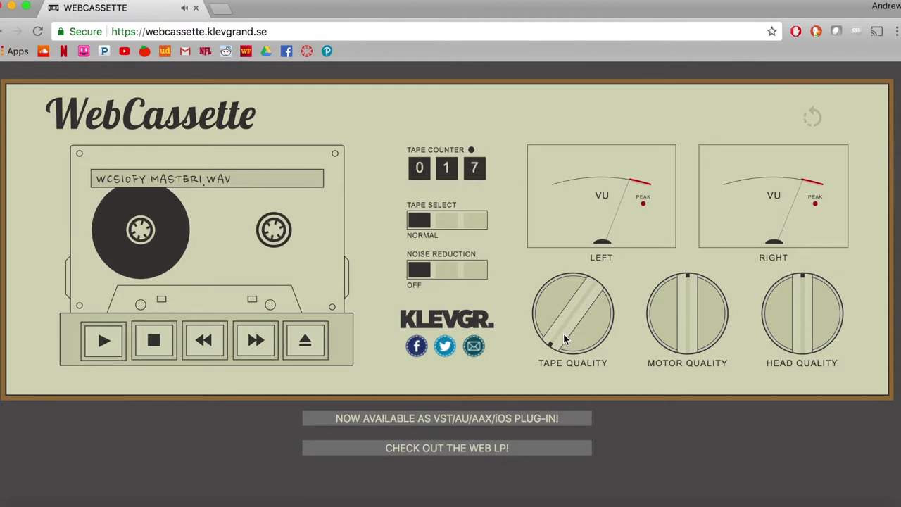
drag(564, 333, 626, 201)
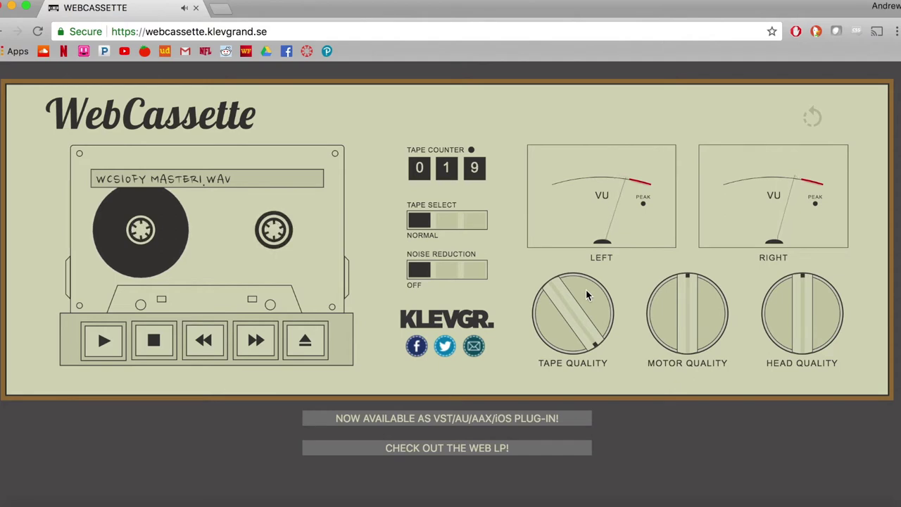
Try Metal and Chrome tape before returning to Normal, and cycle noise reduction through High to off
click(472, 219)
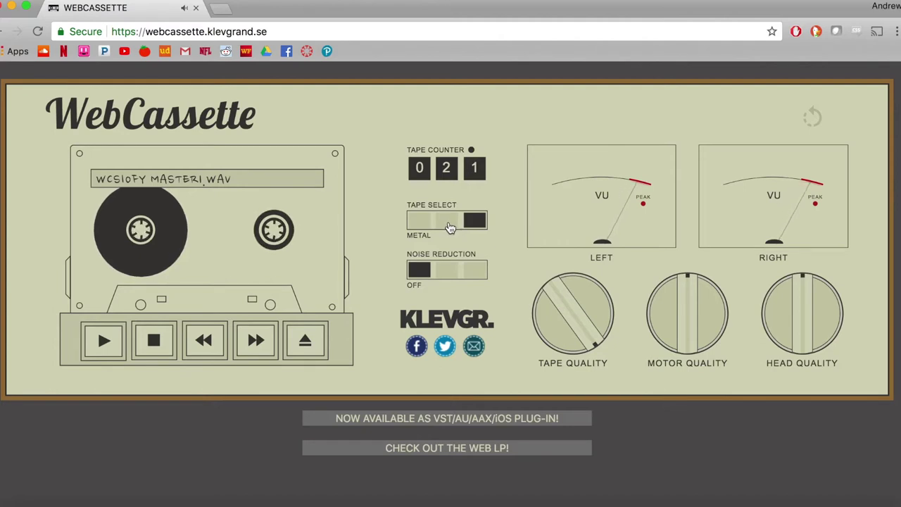
click(450, 224)
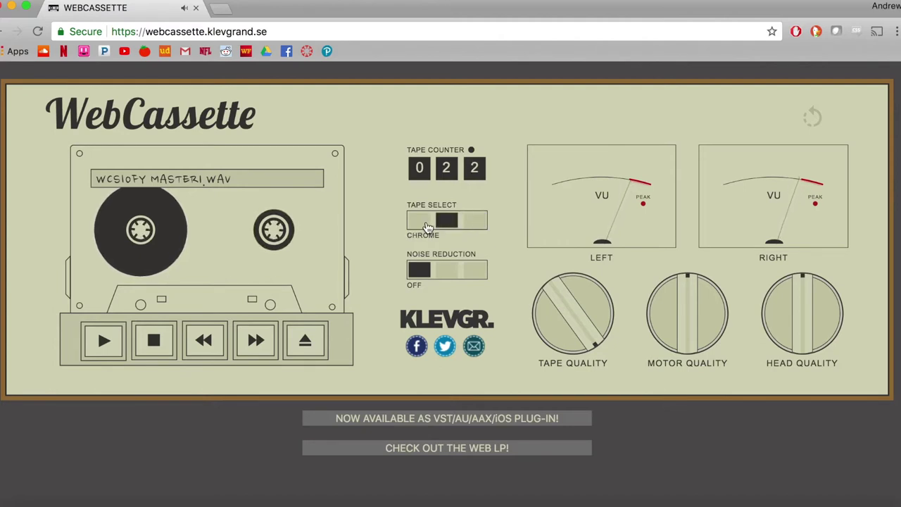
click(428, 225)
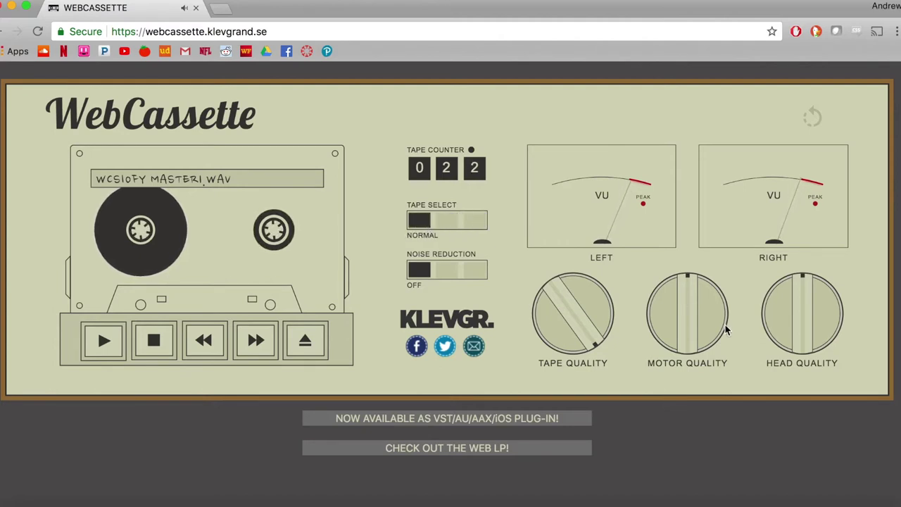
click(446, 269)
click(474, 271)
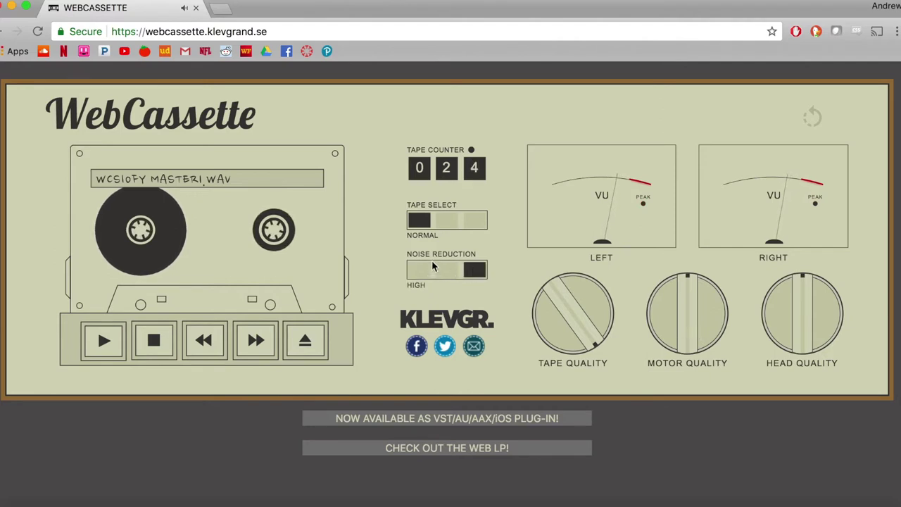
click(419, 269)
Turn the Tape, Motor and Head Quality knobs well down
drag(567, 317, 497, 309)
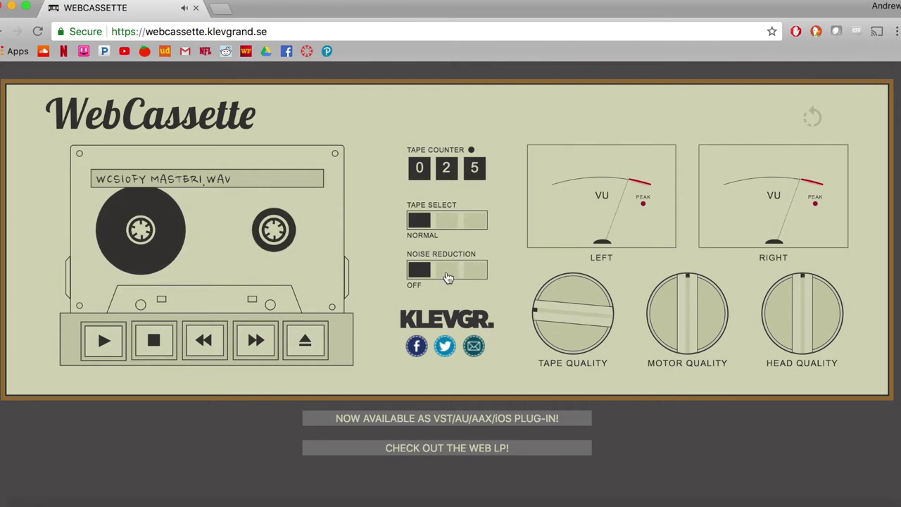
drag(679, 314, 664, 362)
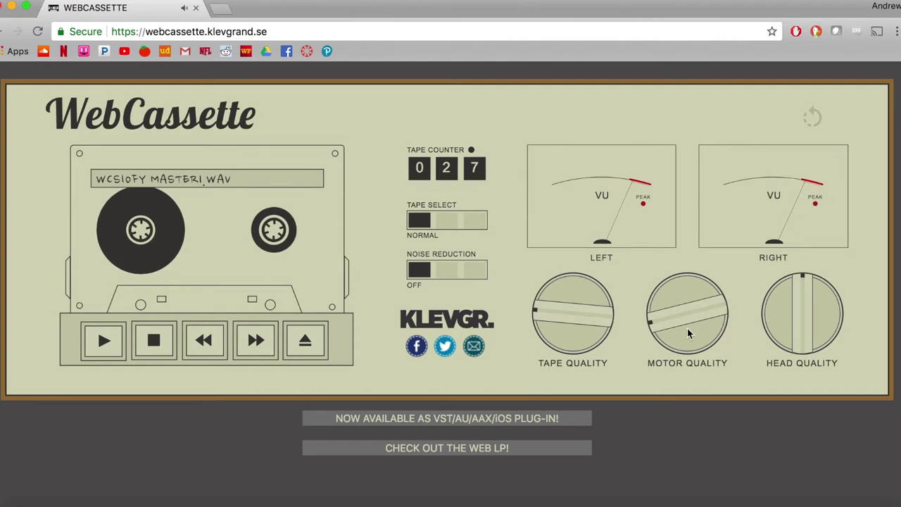
drag(814, 314, 819, 259)
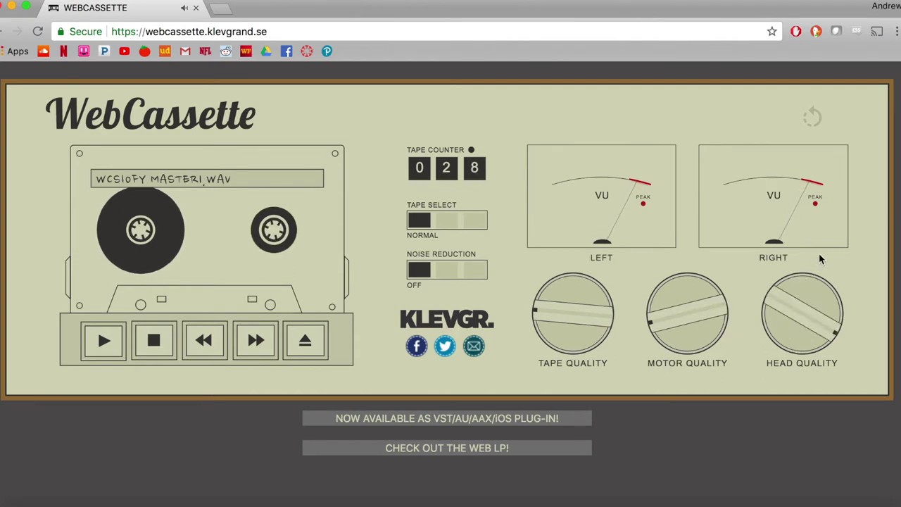
drag(801, 292, 758, 398)
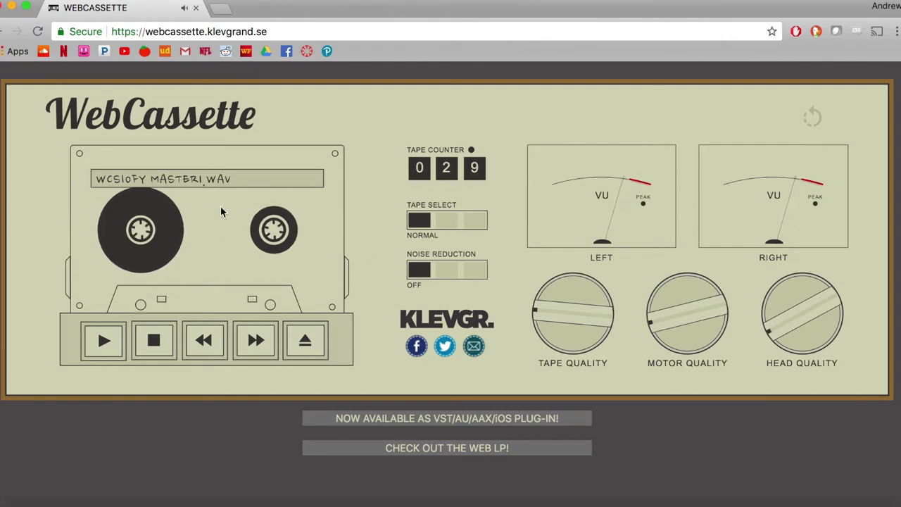
Stop playback, flip the tape to Metal and back to Normal, then rewind to counter 026
click(159, 339)
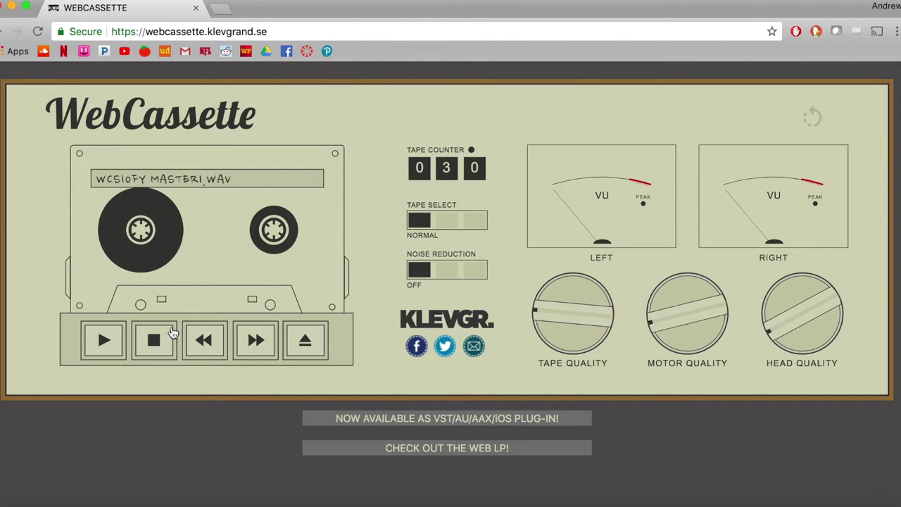
click(467, 229)
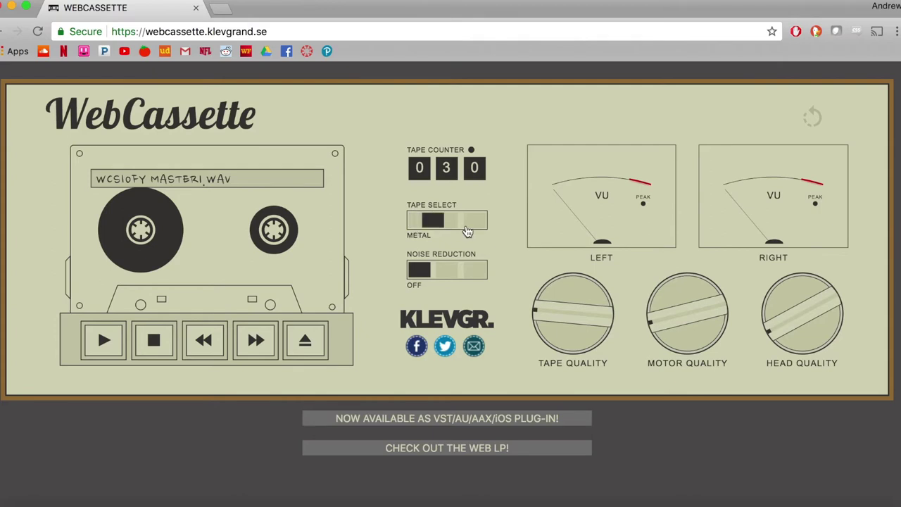
click(465, 231)
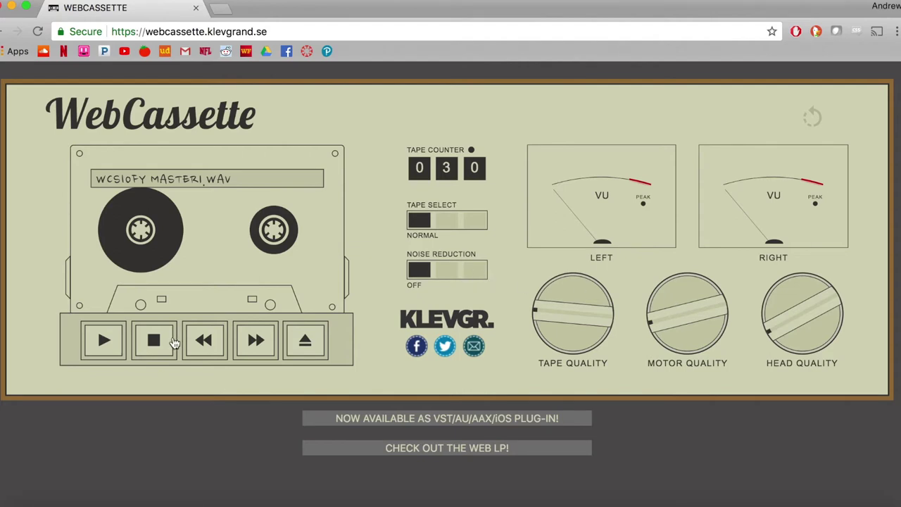
click(212, 341)
click(169, 348)
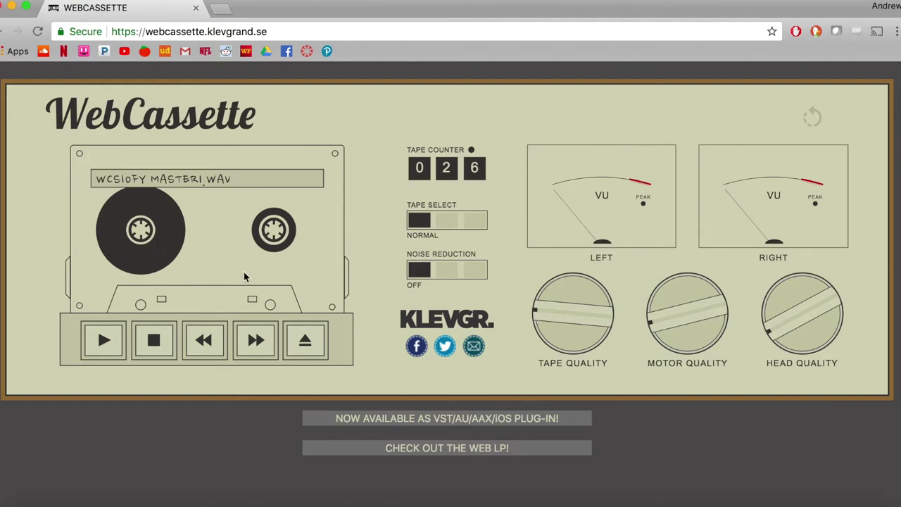
Play briefly, turn the Head Quality knob clockwise, then stop the cassette
click(103, 340)
drag(803, 328, 812, 178)
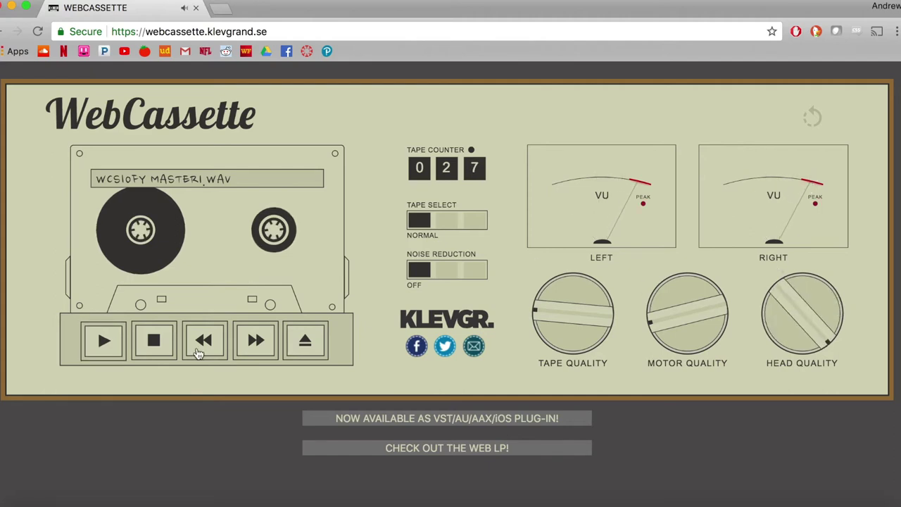
click(154, 340)
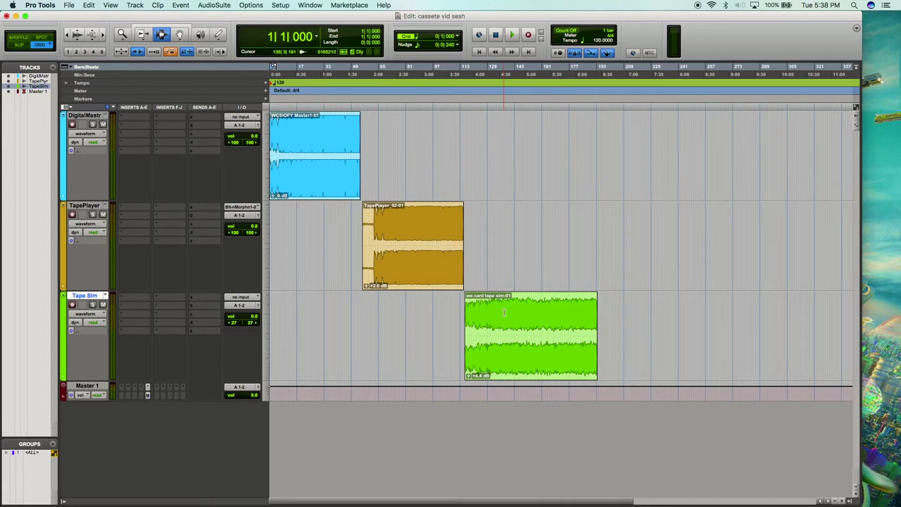
Play the DigitalMastr clip from around bar 6, then stop
click(279, 151)
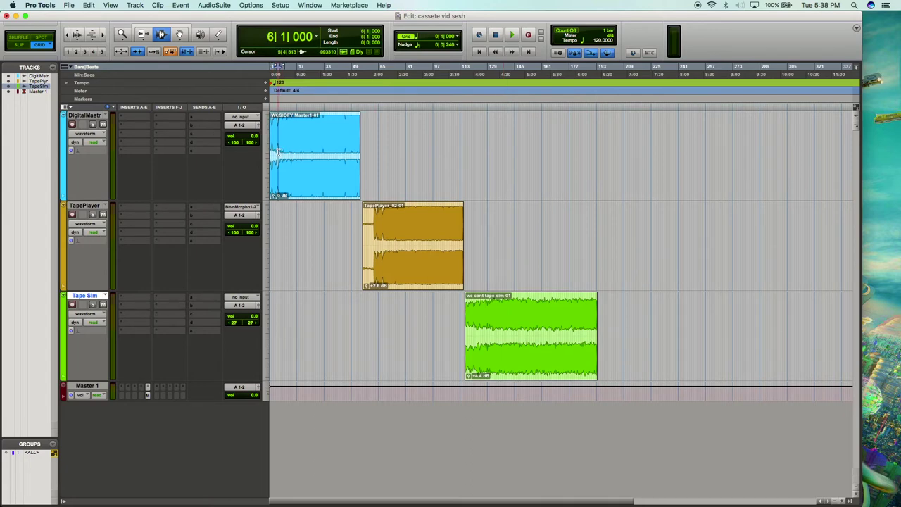
key(space)
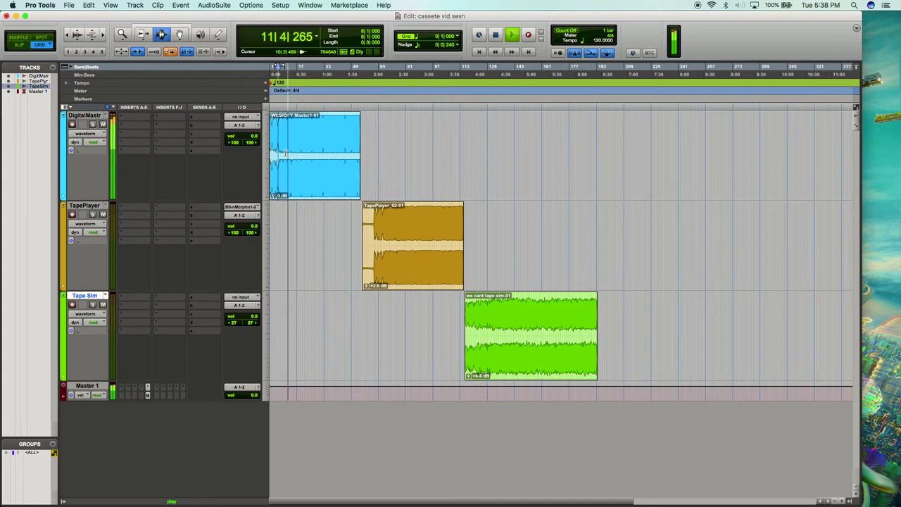
key(space)
Play the TapePlayer recording, jump into the Tape Sim clip, then stop playback
click(384, 227)
key(space)
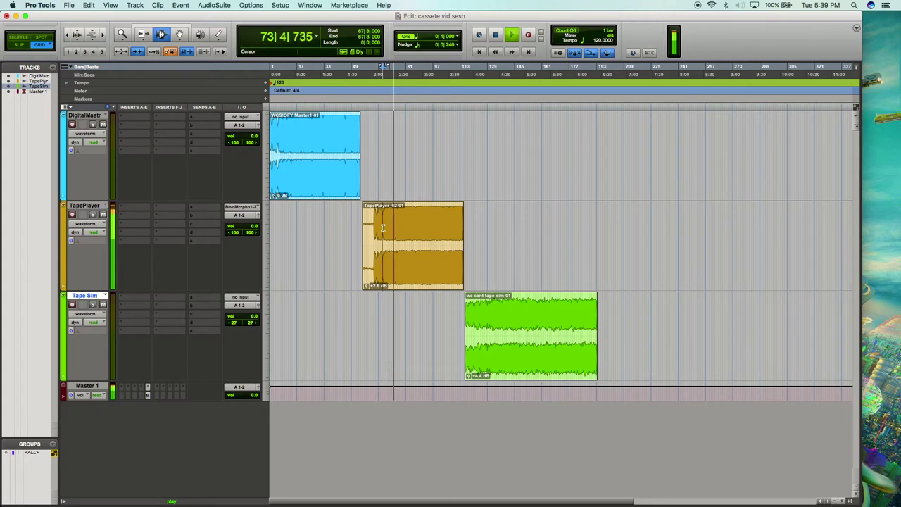
click(476, 311)
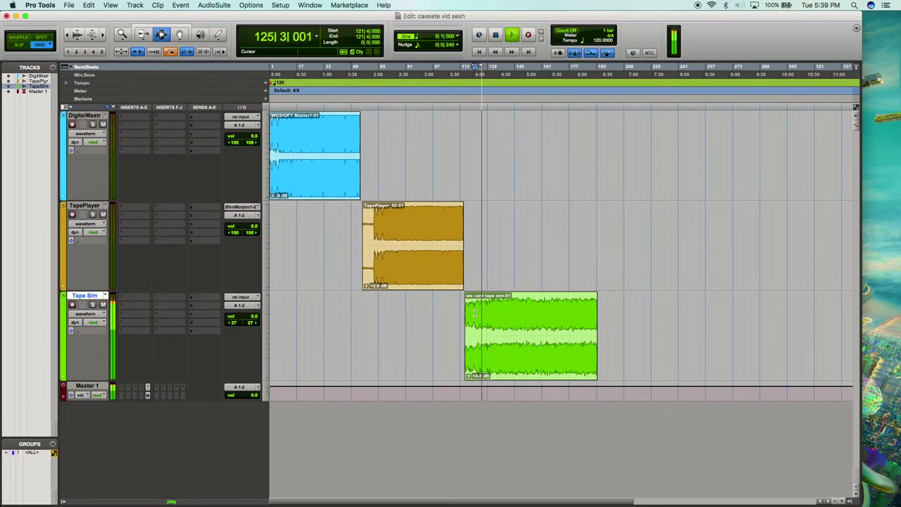
key(space)
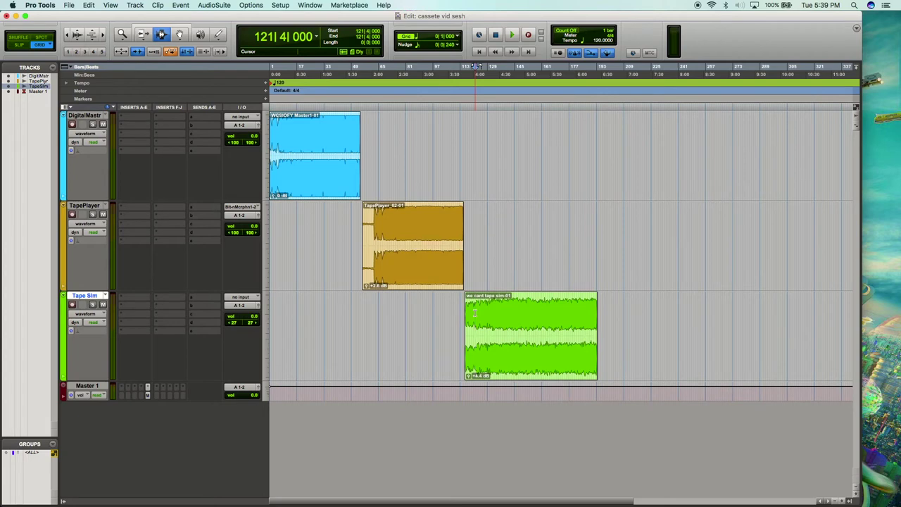
Audition the TapePlayer clip from its start, stop, then set the playhead inside Tape Sim
click(365, 224)
key(space)
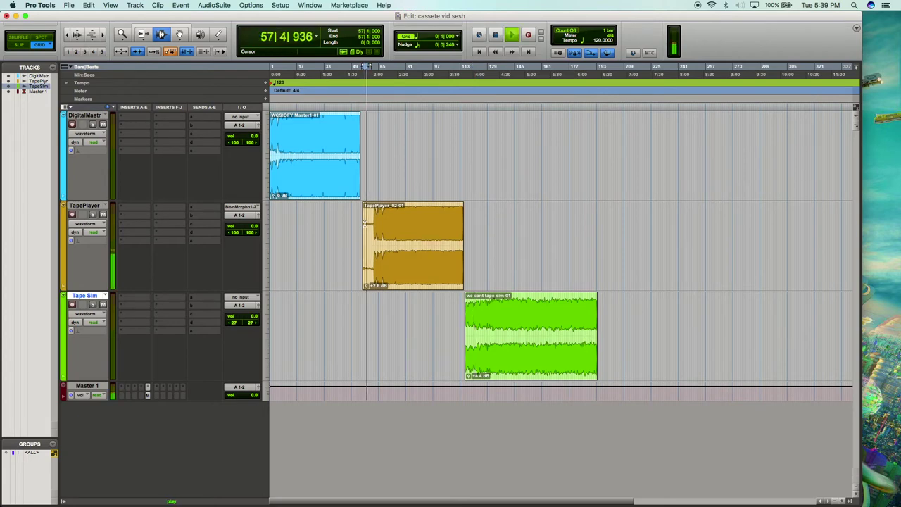
key(space)
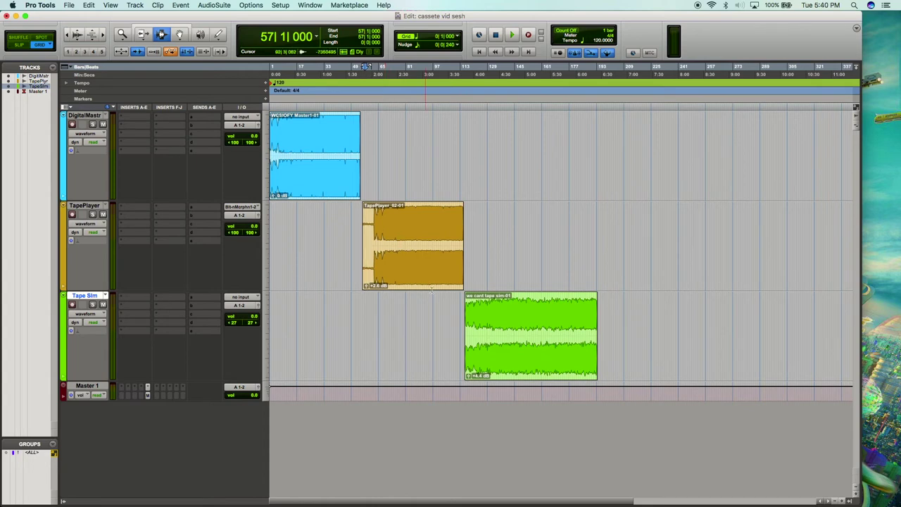
click(473, 315)
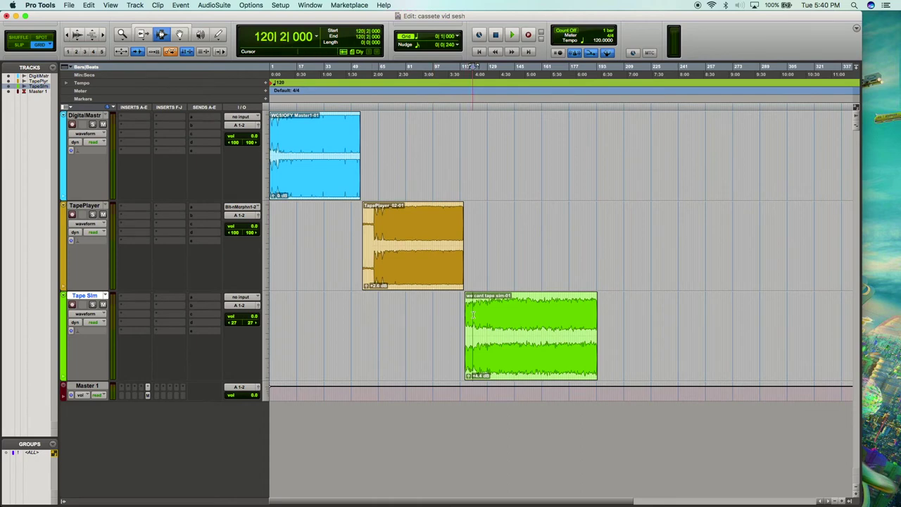
Reset the Tape Sim pan to full stereo and compare TapePlayer against Tape Sim playback
alt+click(256, 326)
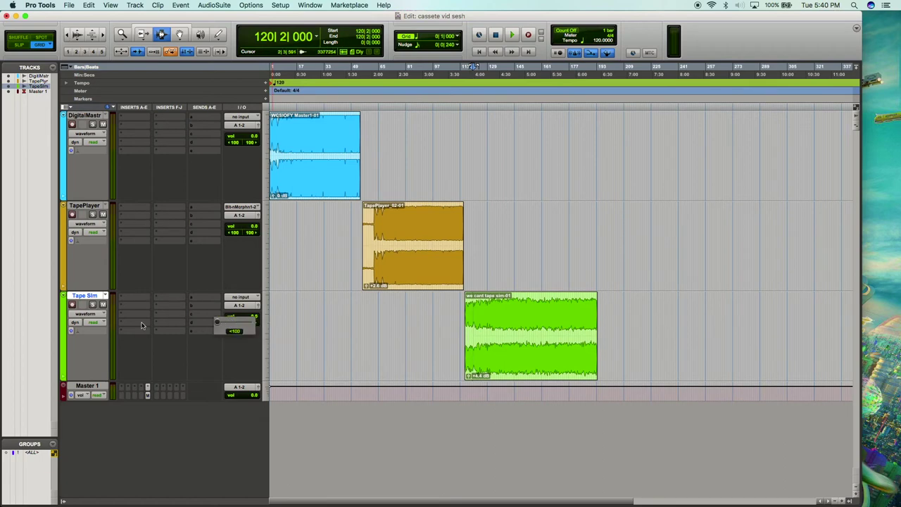
click(403, 243)
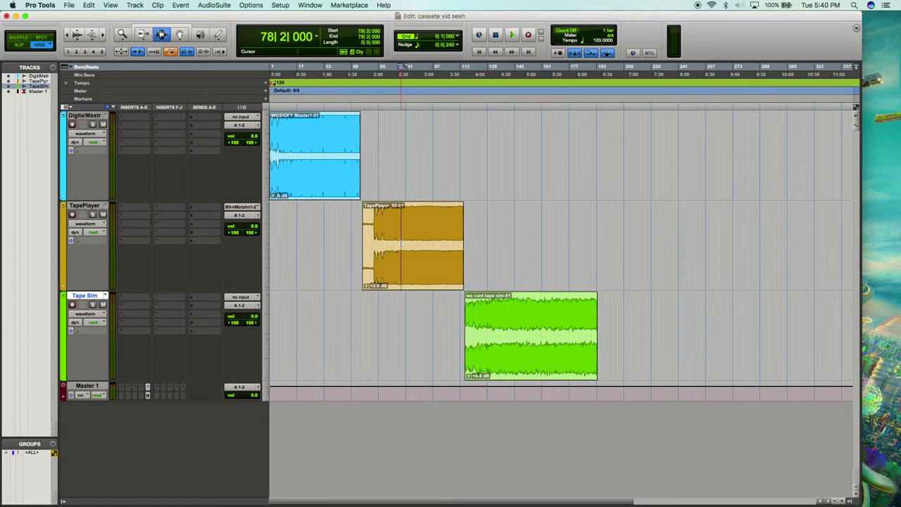
key(space)
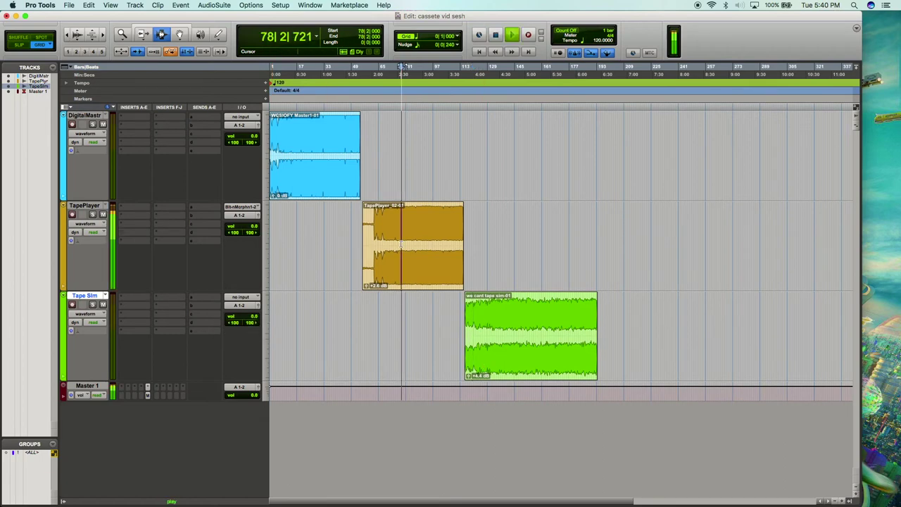
click(500, 311)
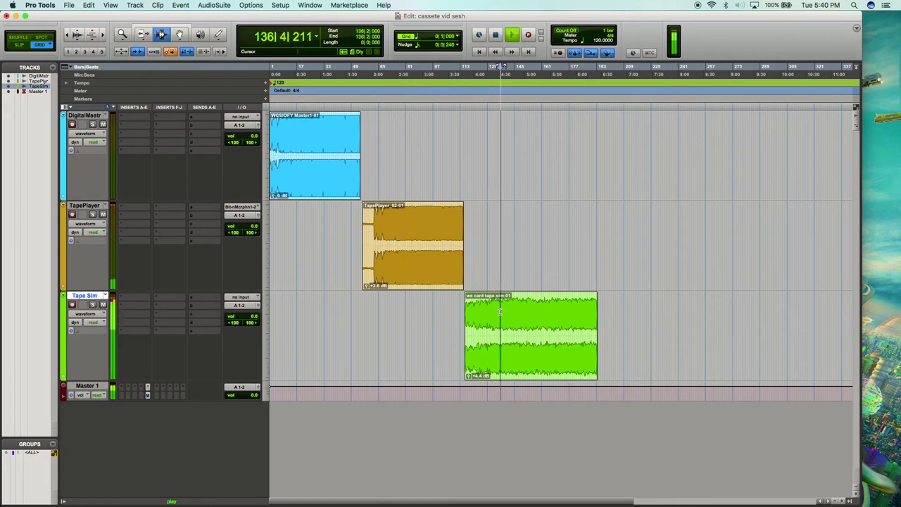
key(space)
Adjust the Tape Sim volume, restore its pan to 27 left/right, and audition it
click(243, 322)
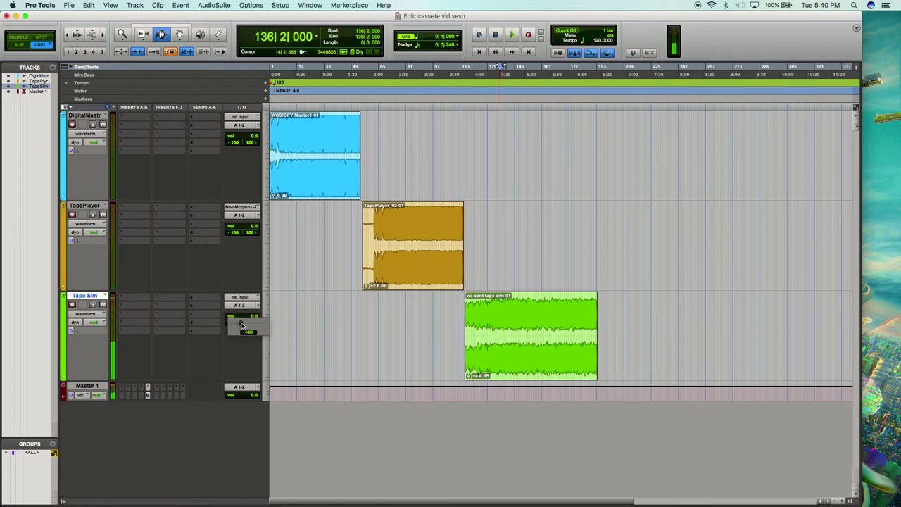
drag(244, 324, 239, 322)
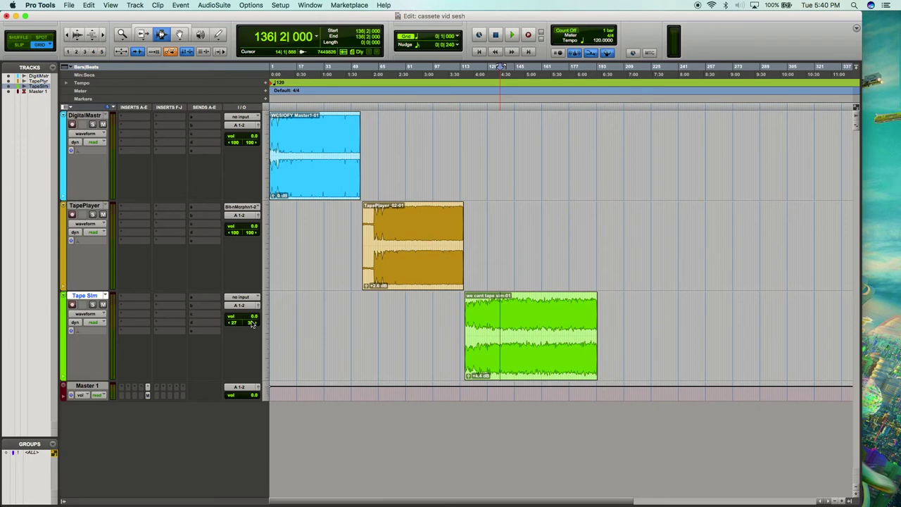
drag(252, 323, 252, 323)
key(space)
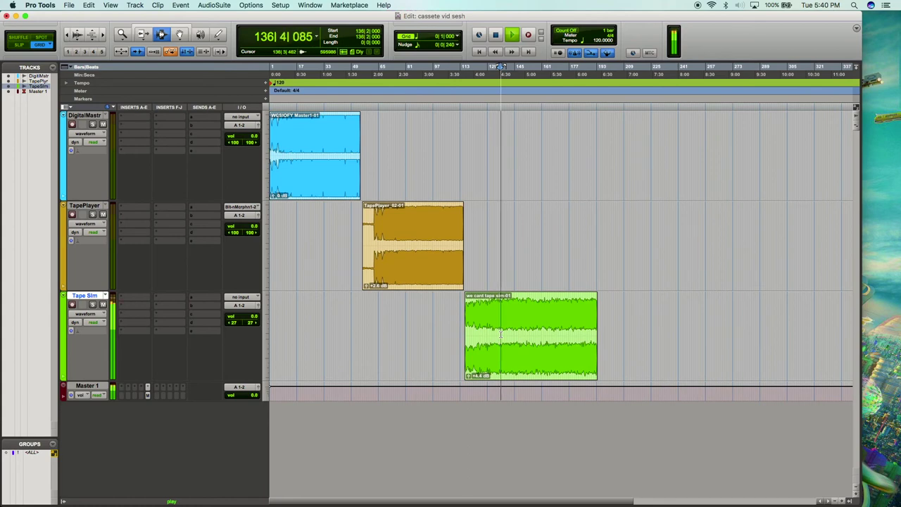
key(space)
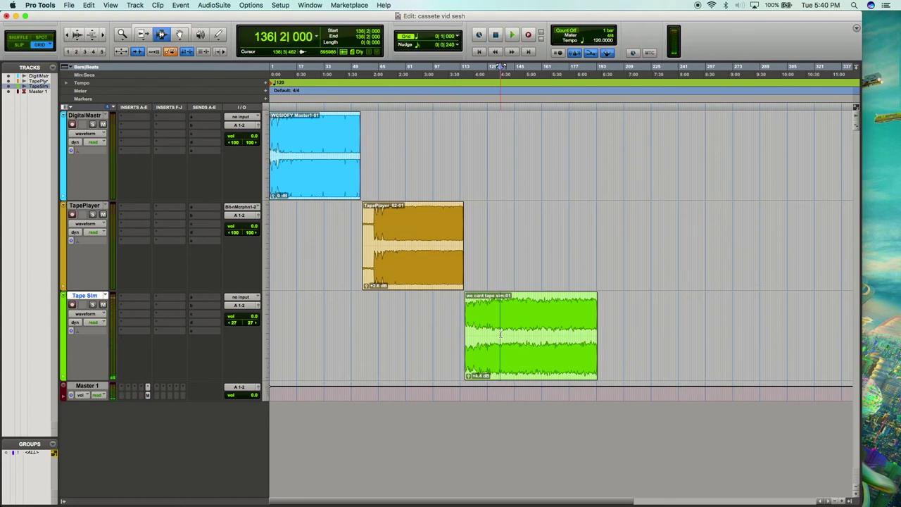
click(400, 253)
Play a passage of the Tape Sim clip, then stop
click(490, 318)
click(490, 317)
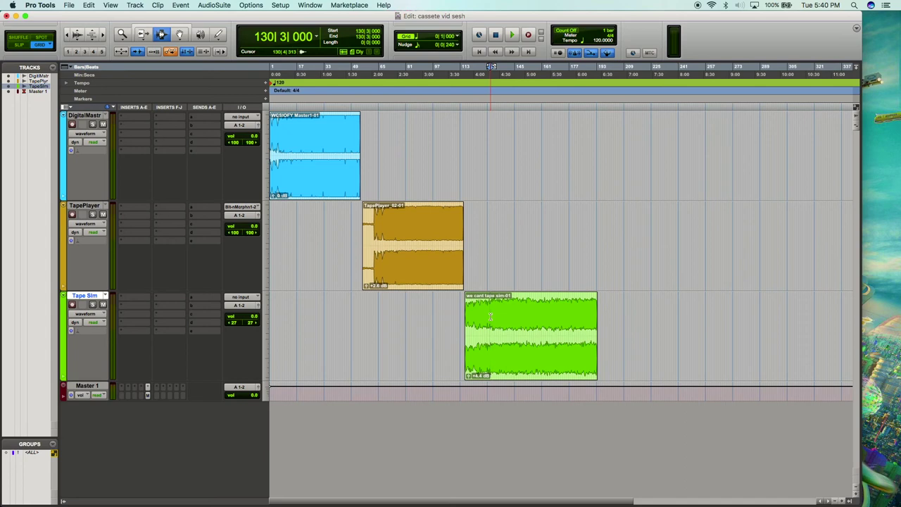
key(space)
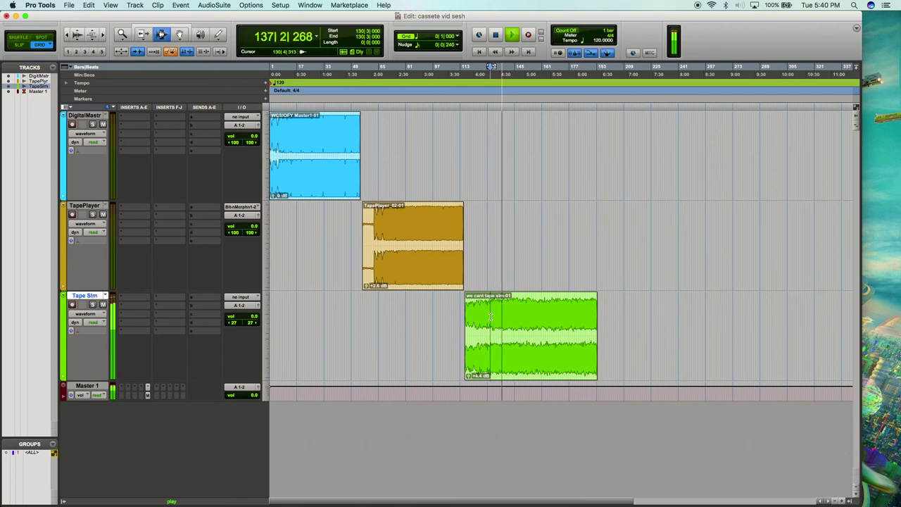
key(space)
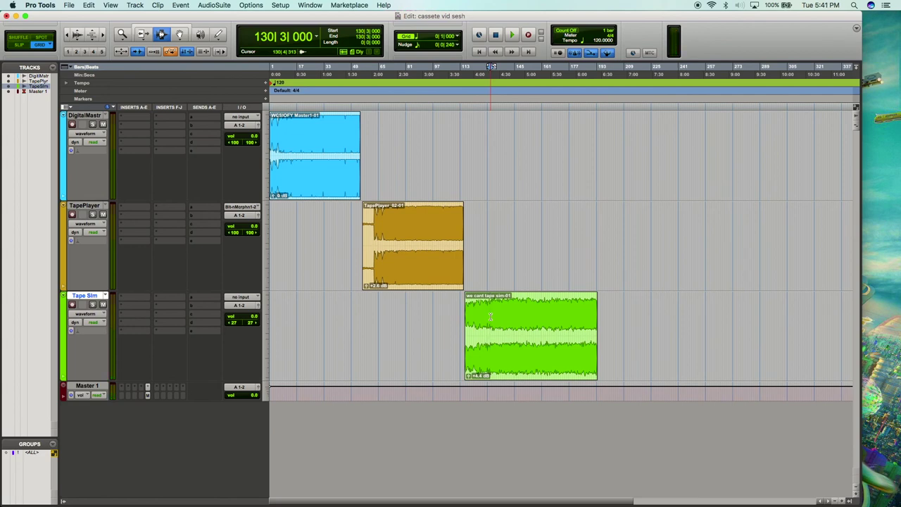
Play the TapePlayer clip from bar 76, then jump playback into the DigitalMastr clip
click(399, 245)
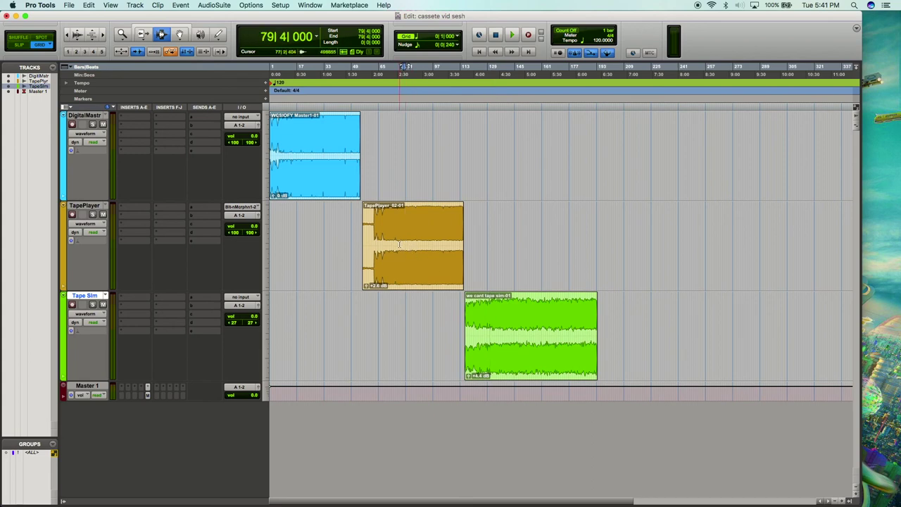
click(390, 245)
key(space)
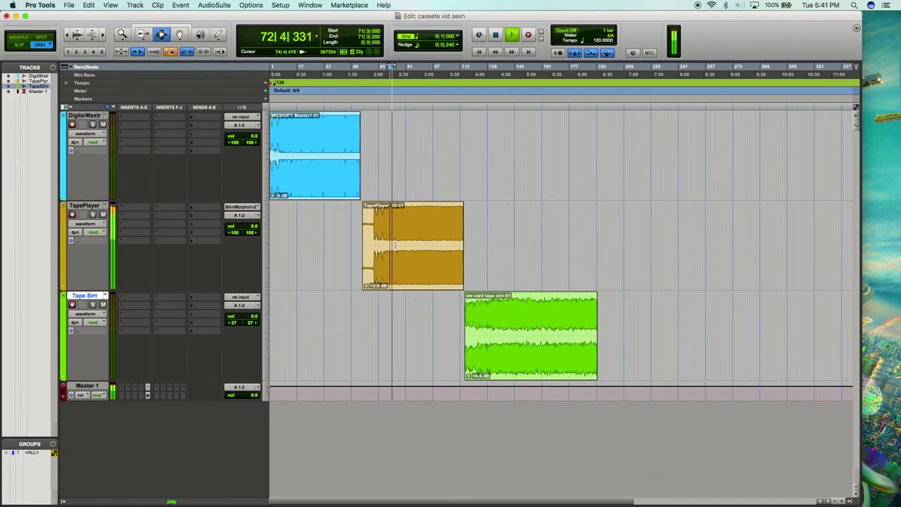
click(396, 245)
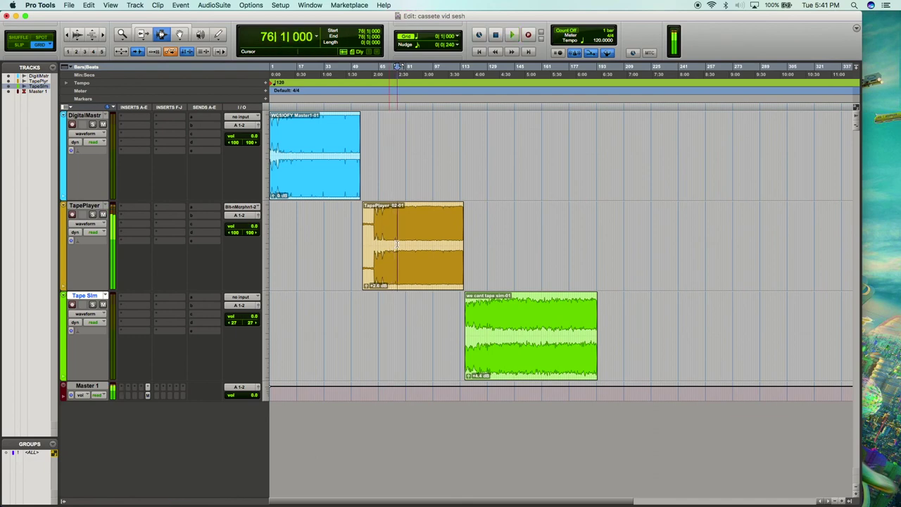
key(space)
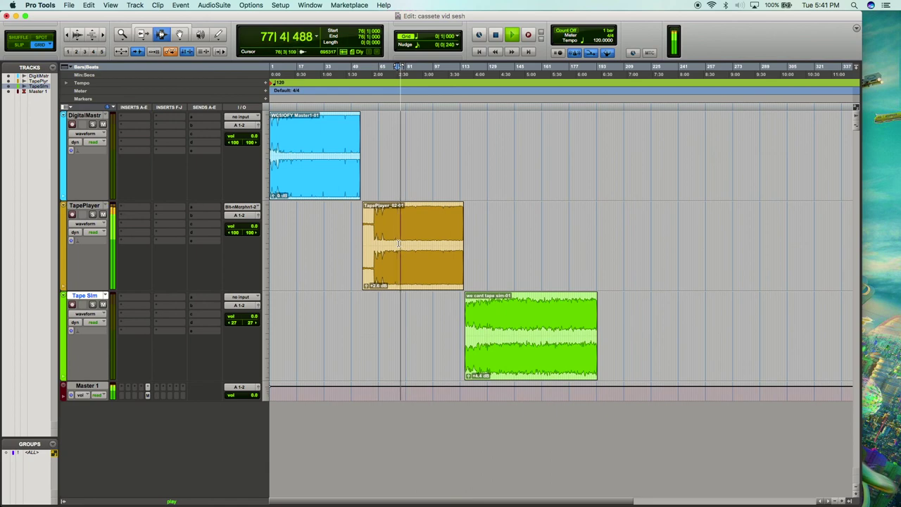
click(300, 154)
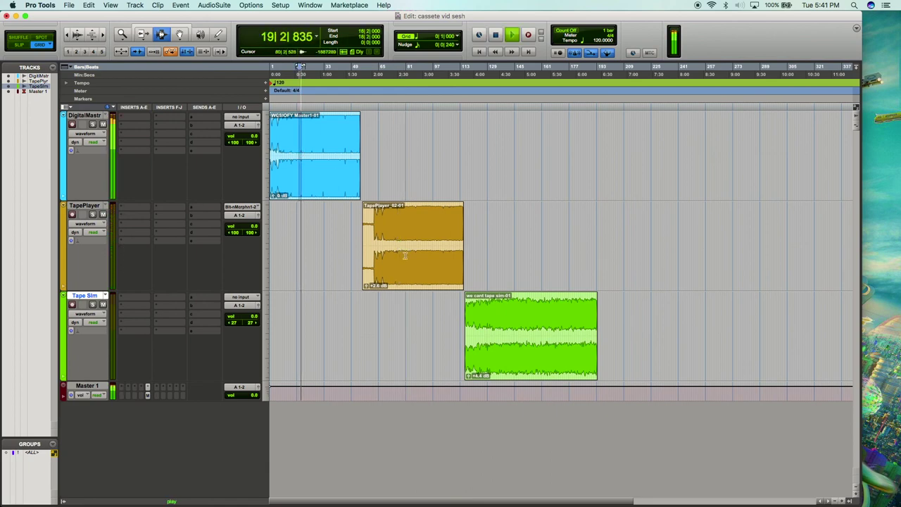
Stop playback, returning to bar 18|2 in the DigitalMastr clip
key(space)
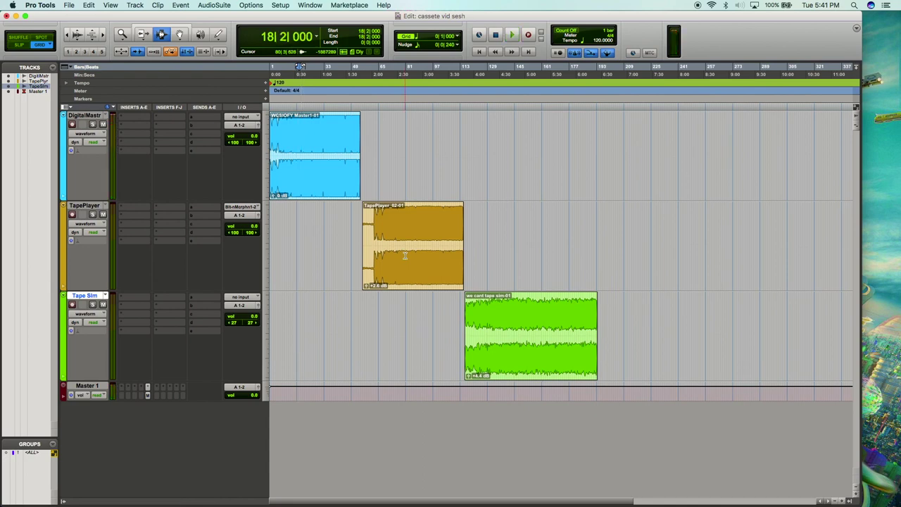